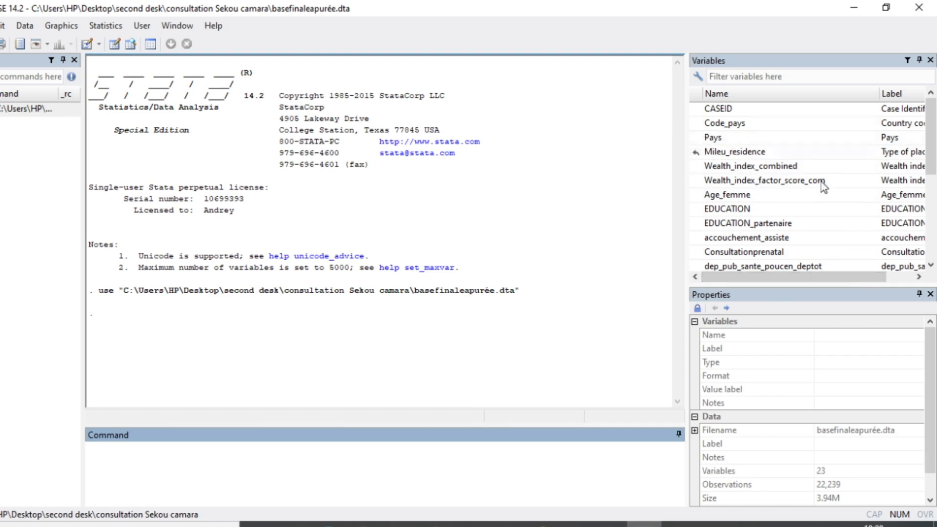
{"action": "scroll", "coordinate": [812, 276], "scroll_direction": "right", "scroll_amount": 3}
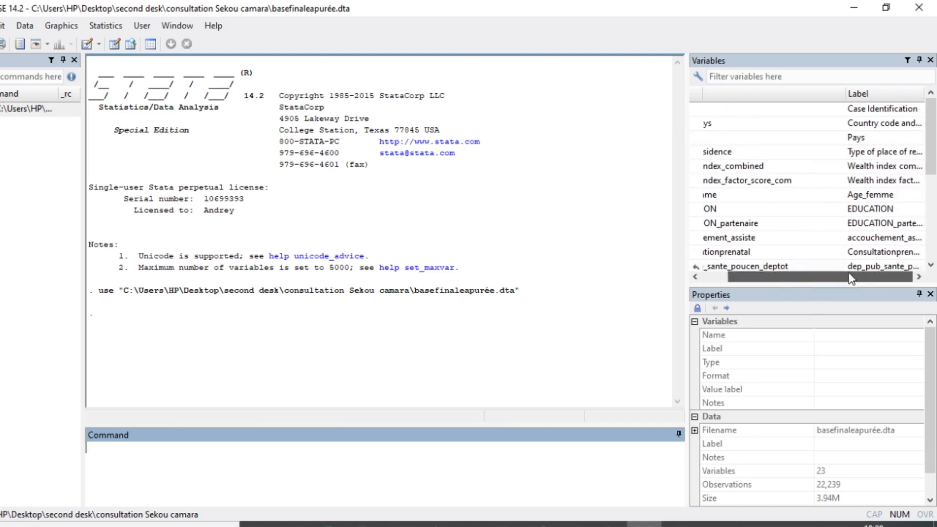
{"action": "scroll", "coordinate": [786, 285], "scroll_direction": "left", "scroll_amount": 3}
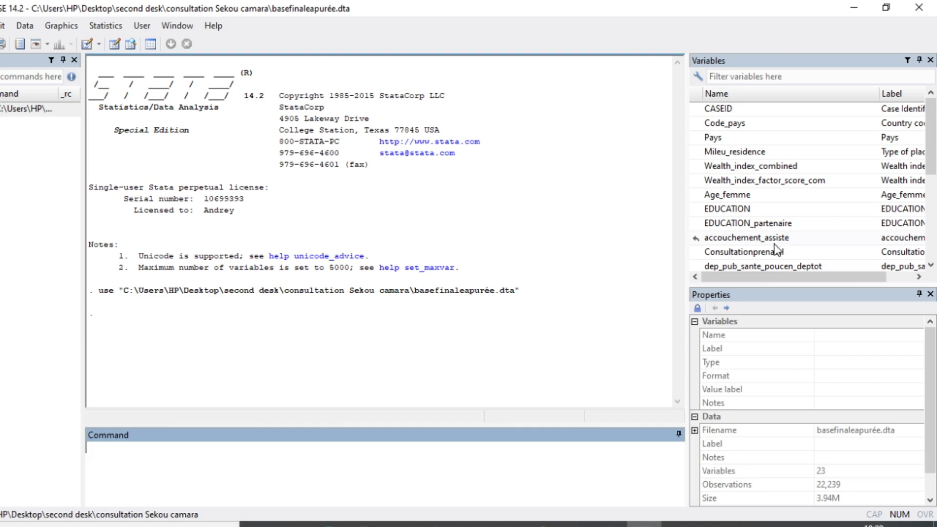
{"action": "scroll", "coordinate": [772, 249], "scroll_direction": "down", "scroll_amount": 1}
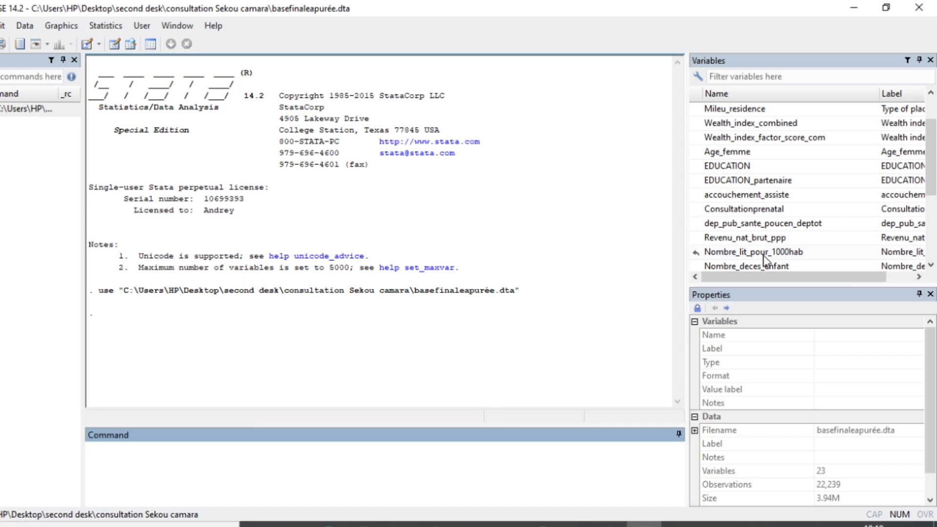
Step: Start a multilevel mixed-effects logistic regression (melogit) with Consultationprenatal as the dependent variable
{"action": "left_click", "coordinate": [103, 27]}
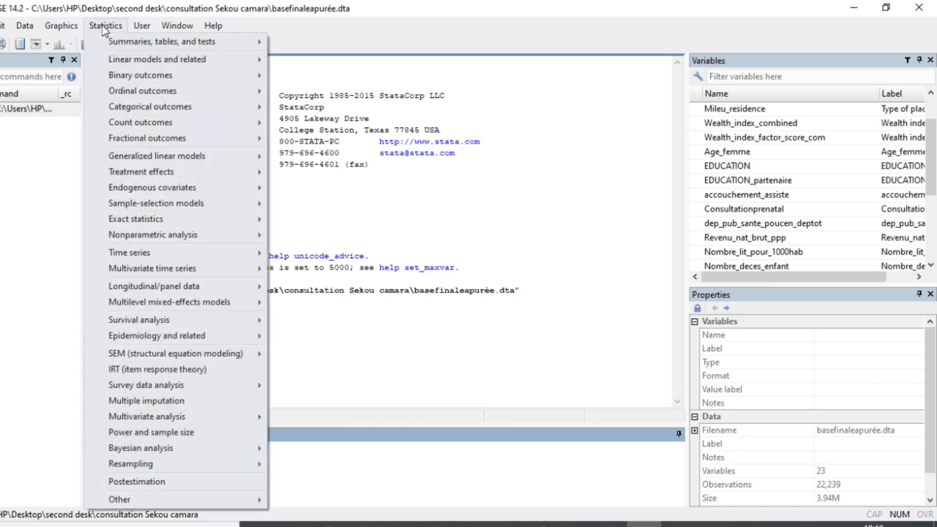
{"action": "mouse_move", "coordinate": [120, 76]}
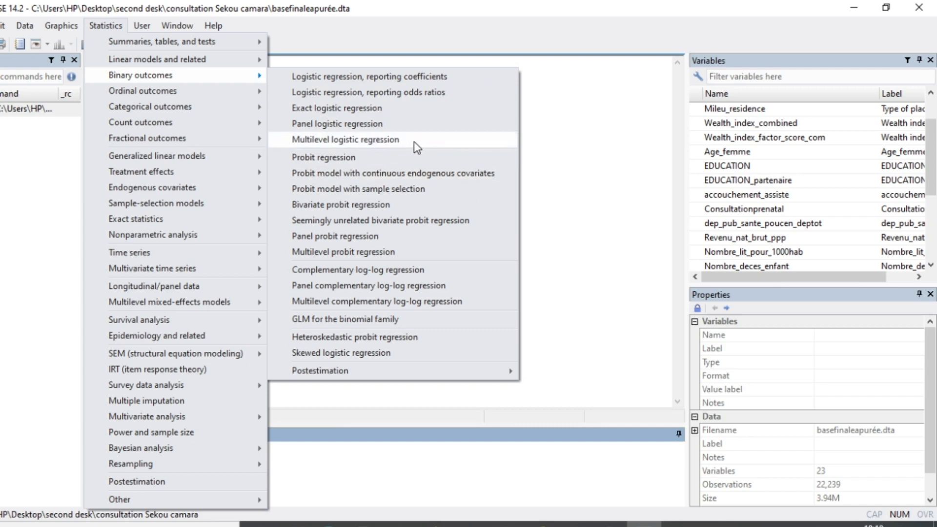
{"action": "left_click", "coordinate": [436, 141]}
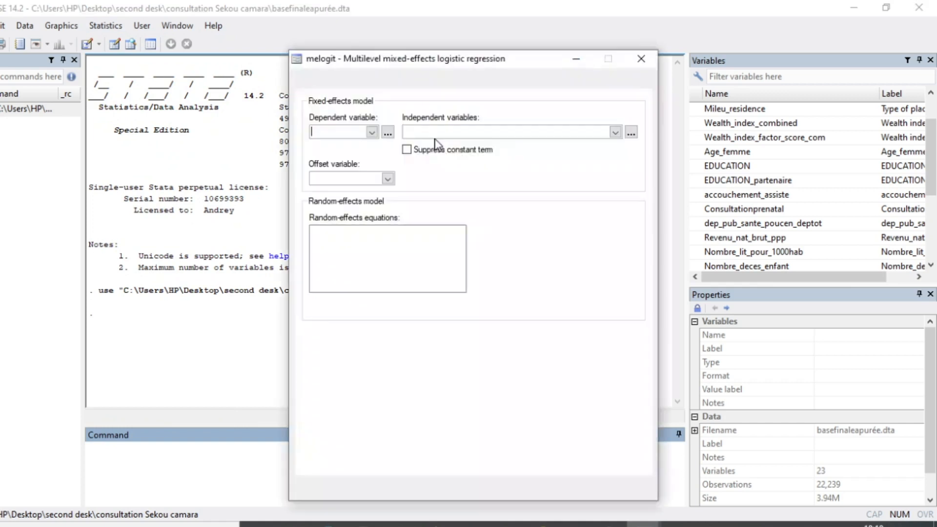
{"action": "left_click", "coordinate": [372, 133]}
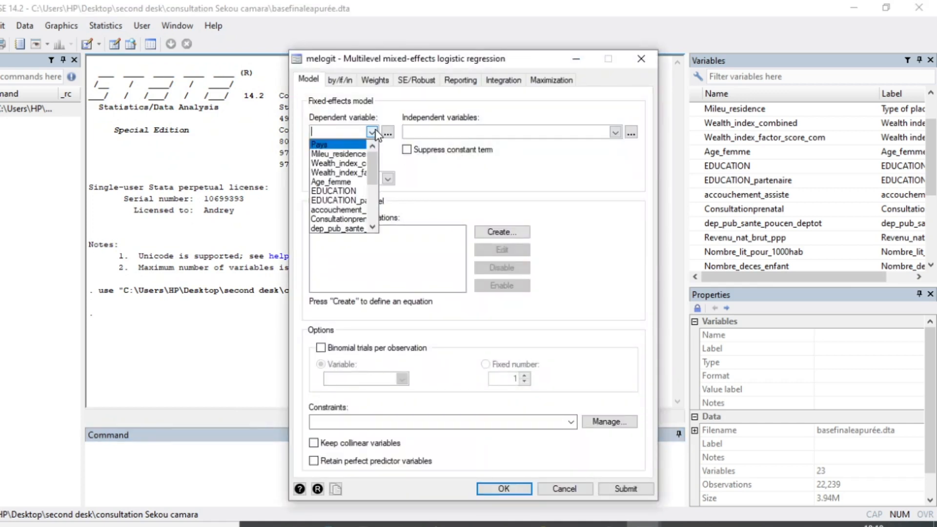
{"action": "left_click_drag", "start_coordinate": [371, 165], "coordinate": [371, 173]}
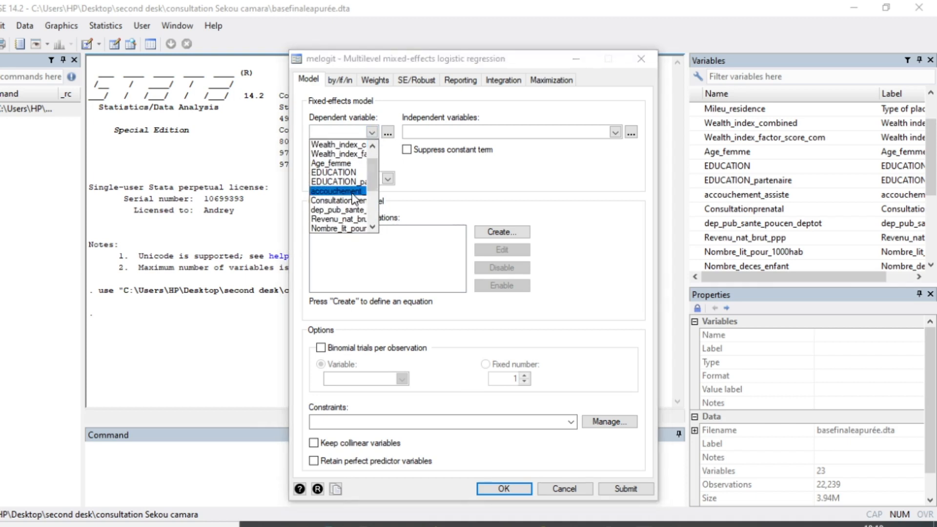
{"action": "left_click", "coordinate": [332, 201]}
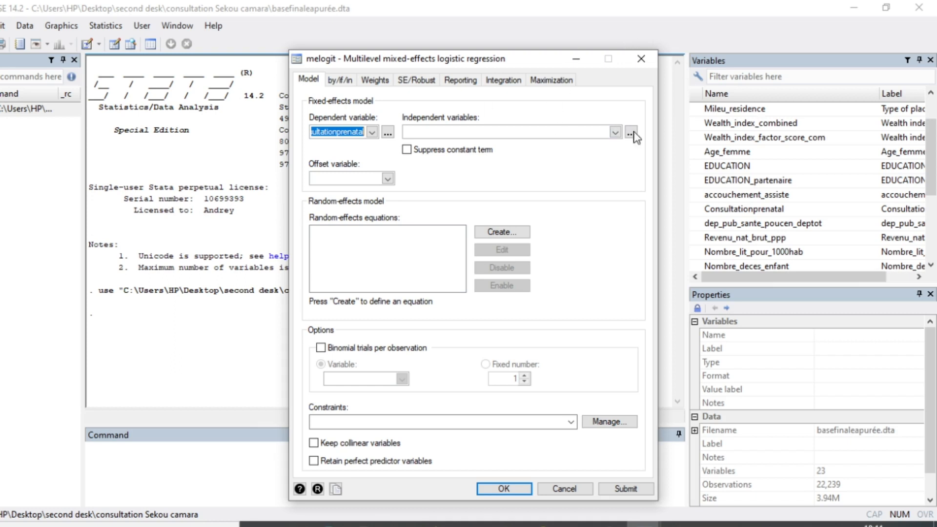
Step: Add Mileu_residence as the first independent variable and mark it as categorical with the i. prefix
{"action": "left_click", "coordinate": [615, 133]}
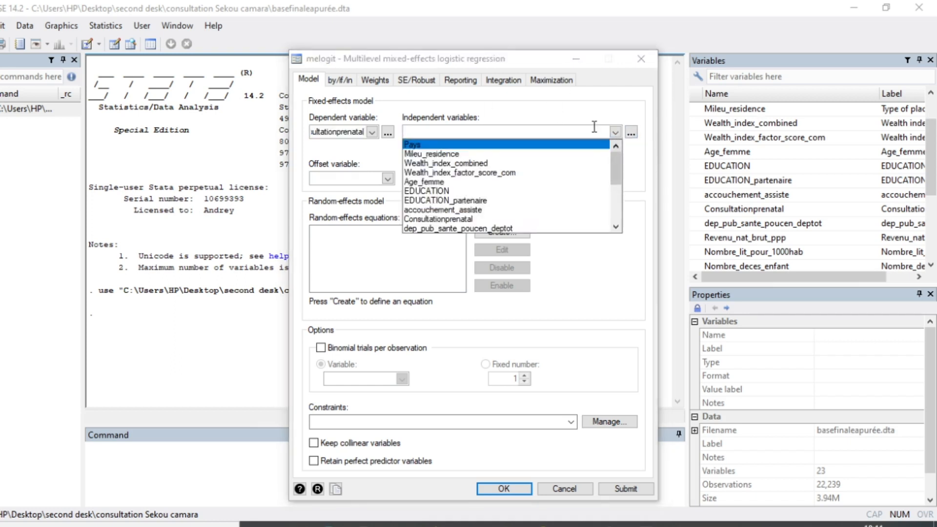
{"action": "left_click", "coordinate": [432, 154]}
{"action": "left_click", "coordinate": [409, 128]}
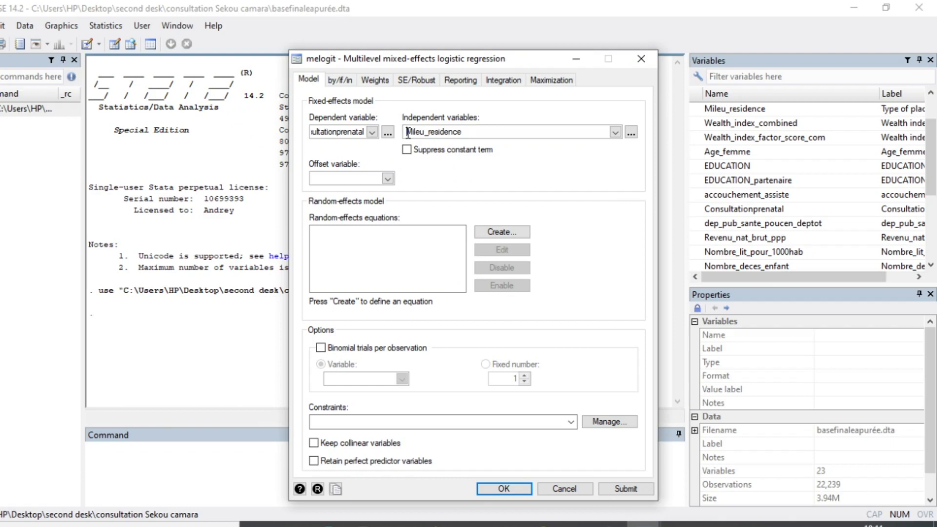
{"action": "left_click", "coordinate": [408, 132]}
{"action": "type", "text": "i."}
{"action": "left_click", "coordinate": [490, 133]}
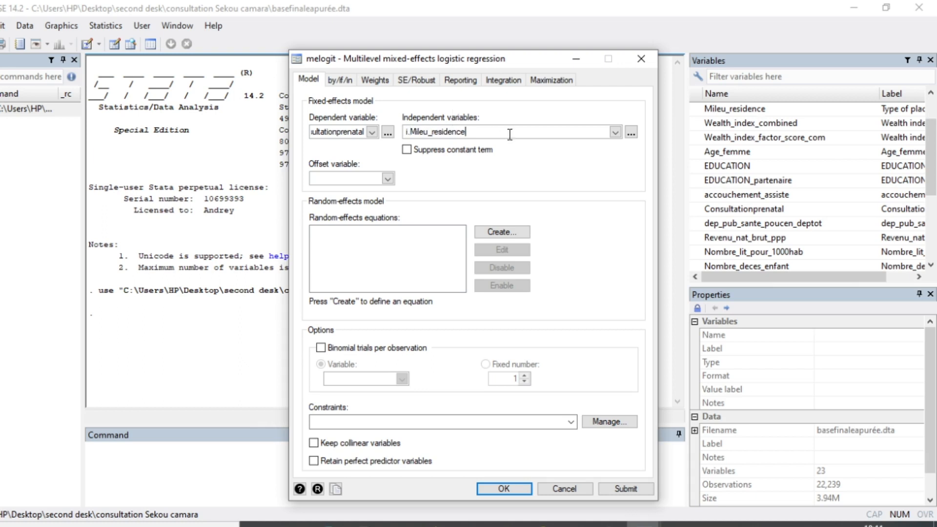
Step: Add Wealth_index_factor_score_com and Age_femme to the independent variables
{"action": "left_click", "coordinate": [616, 133]}
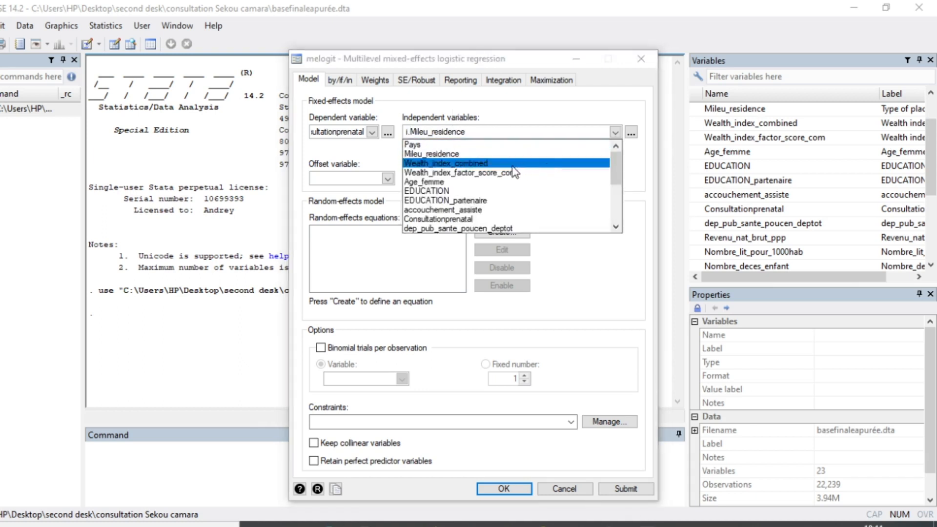
{"action": "left_click", "coordinate": [477, 173]}
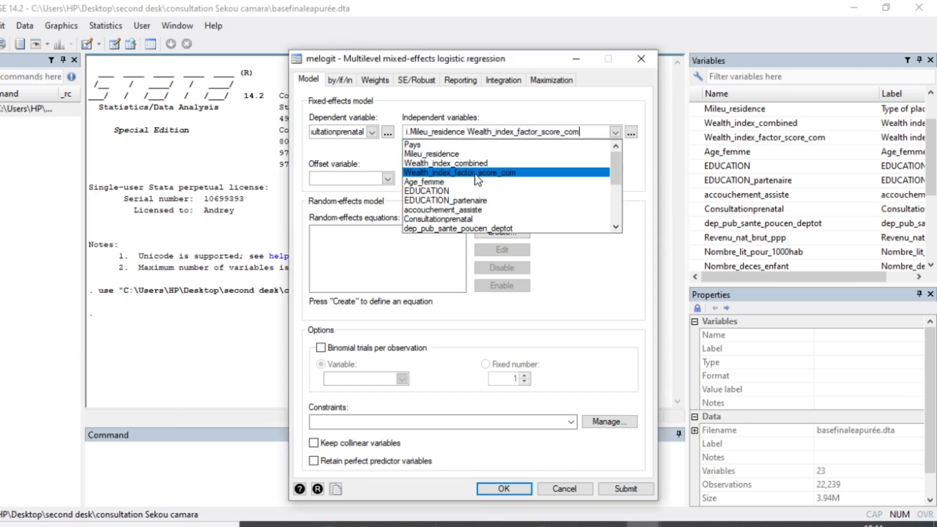
{"action": "left_click", "coordinate": [588, 132]}
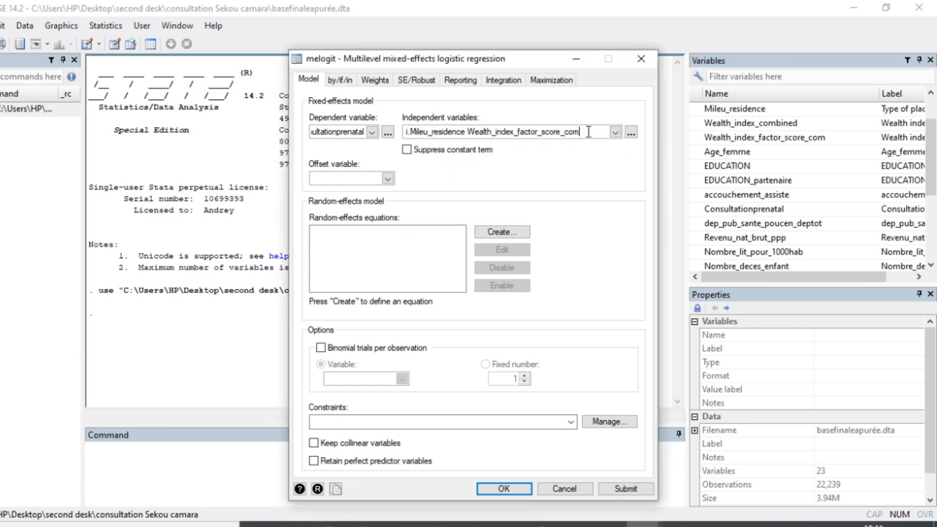
{"action": "left_click", "coordinate": [618, 133]}
{"action": "left_click", "coordinate": [561, 182]}
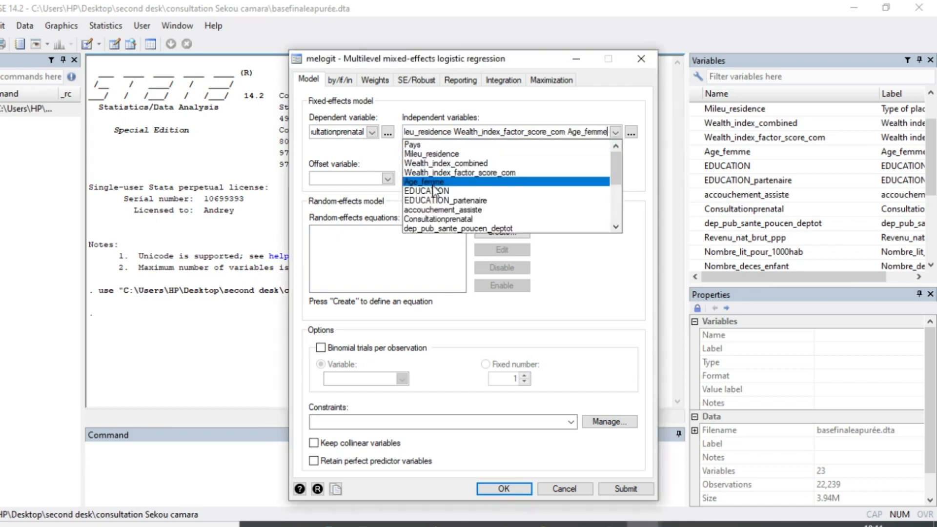
Step: Add EDUCATION to the independent variables as a categorical variable with the i. prefix
{"action": "left_click", "coordinate": [616, 133]}
{"action": "left_click", "coordinate": [616, 132]}
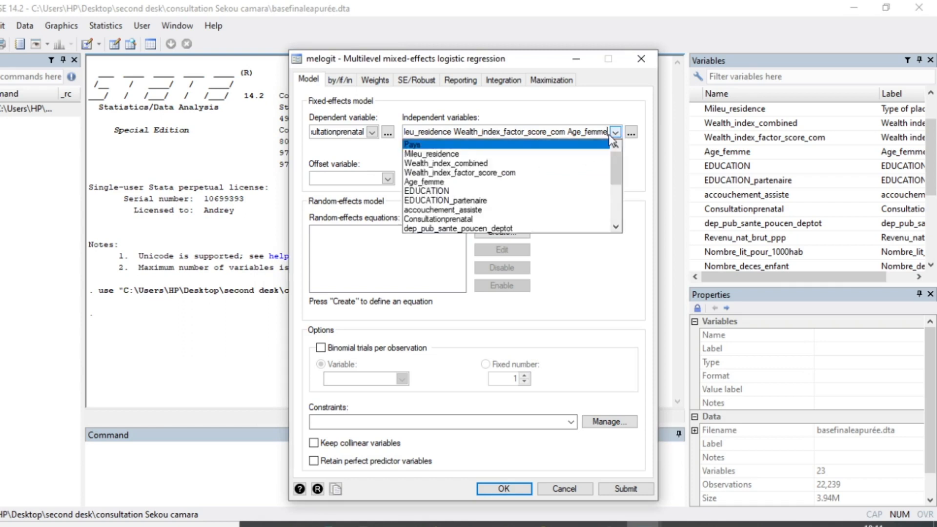
{"action": "left_click", "coordinate": [445, 190]}
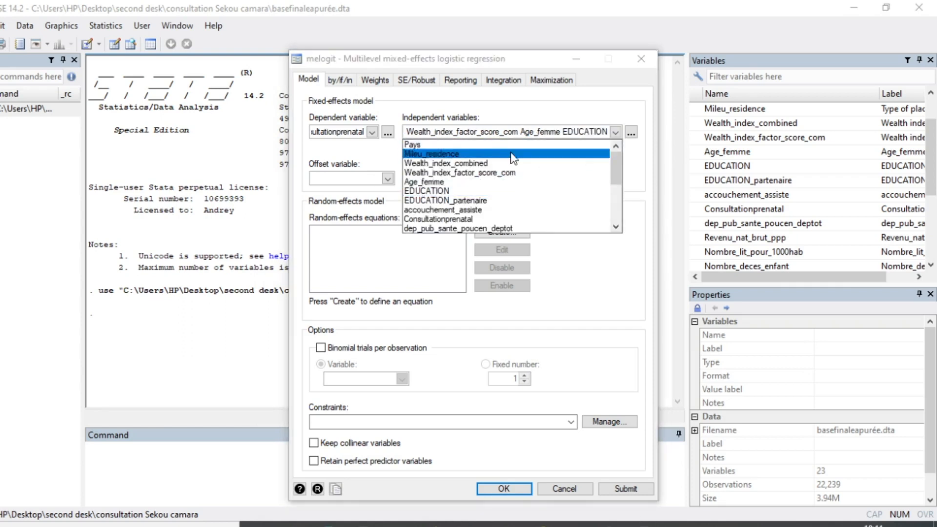
{"action": "left_click", "coordinate": [564, 132]}
{"action": "left_click", "coordinate": [564, 132]}
{"action": "type", "text": "i."}
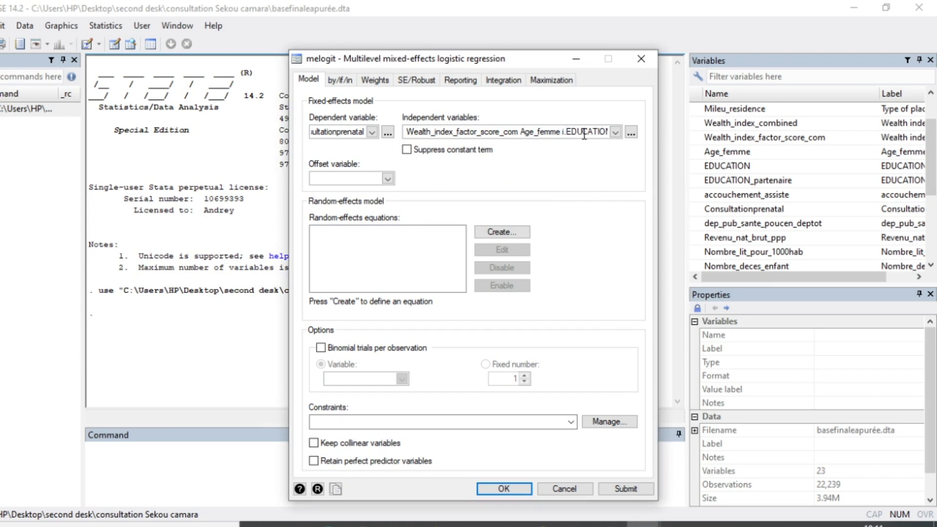
{"action": "key", "text": "Right"}
{"action": "key", "text": "Right"}
{"action": "key", "text": "Right"}
{"action": "key", "text": "Right"}
{"action": "key", "text": "Right"}
{"action": "key", "text": "Right"}
{"action": "key", "text": "Right"}
{"action": "key", "text": "Right"}
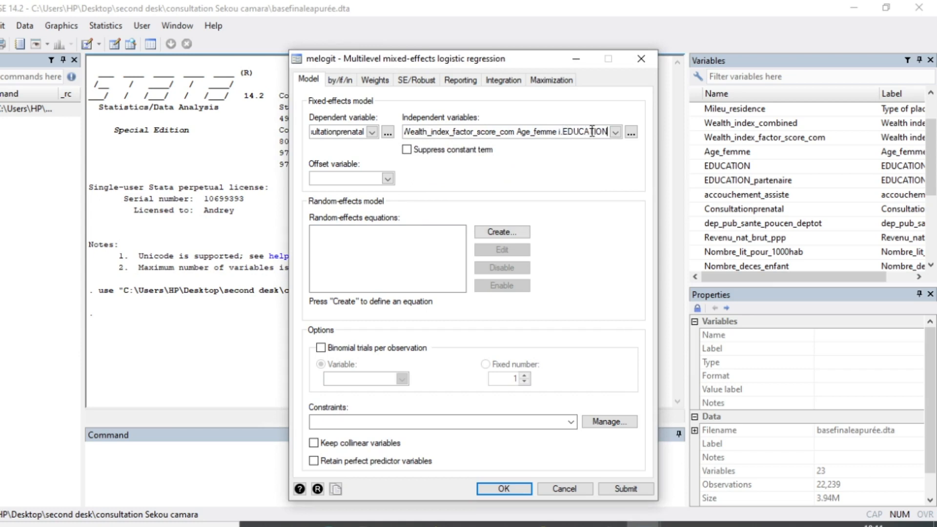
Step: Add EDUCATION_partenaire to the independent variables and insert the i. prefix before it
{"action": "left_click", "coordinate": [615, 131]}
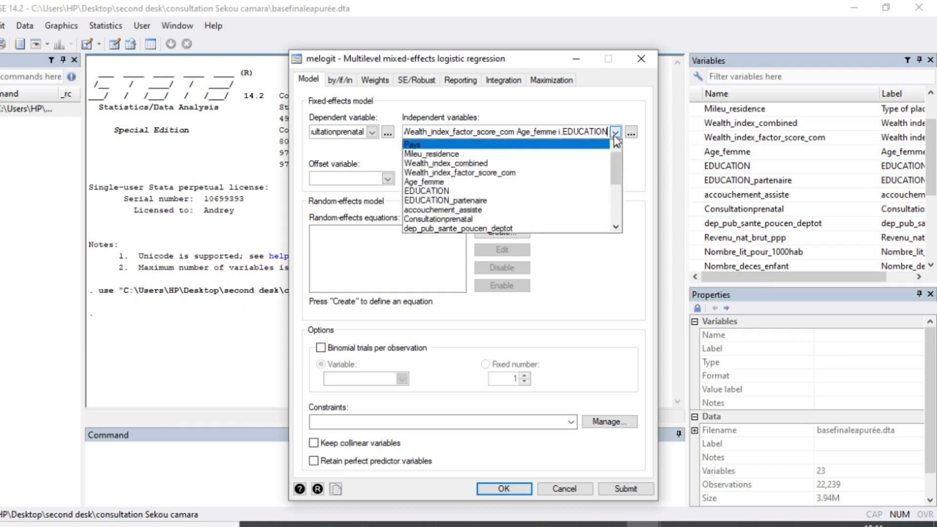
{"action": "left_click", "coordinate": [445, 200]}
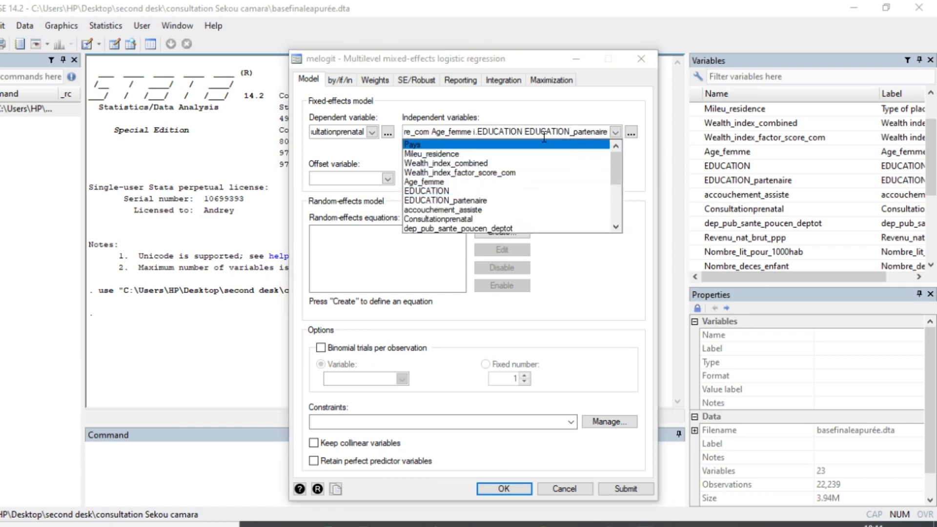
{"action": "left_click", "coordinate": [527, 131]}
{"action": "left_click", "coordinate": [527, 132]}
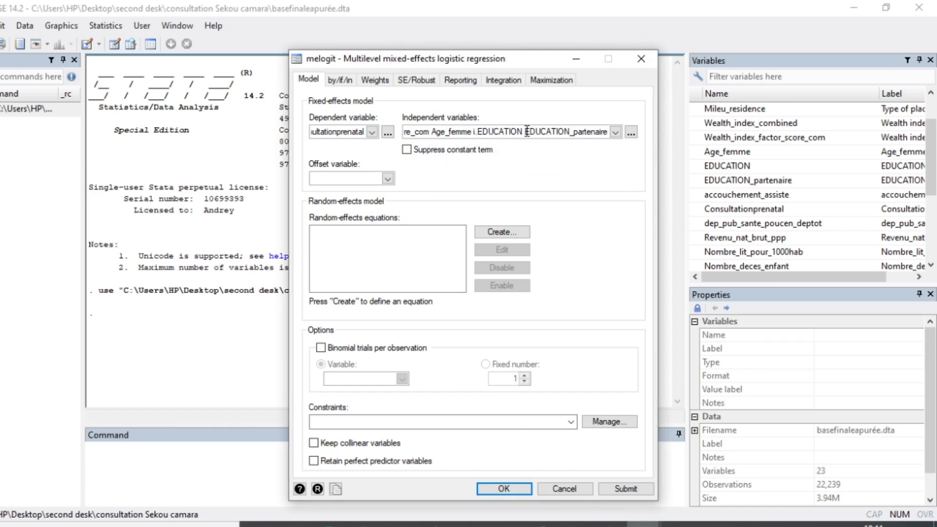
{"action": "type", "text": "i."}
Step: Add dep_pub_sante_poucen_deptot, Revenu_nat_brut_ppp and Nombre_lit_pour_1000hab to the independent variables
{"action": "left_click", "coordinate": [615, 132]}
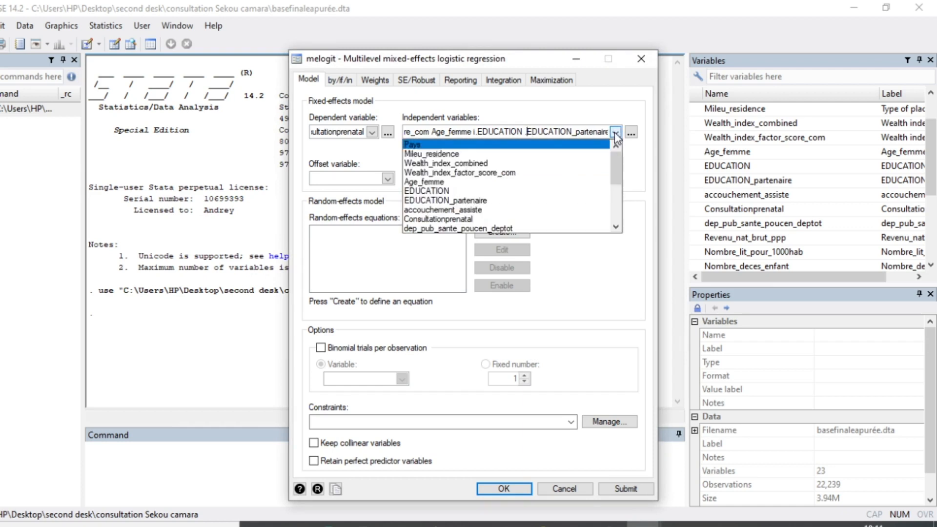
{"action": "scroll", "coordinate": [461, 207], "scroll_direction": "down", "scroll_amount": 1}
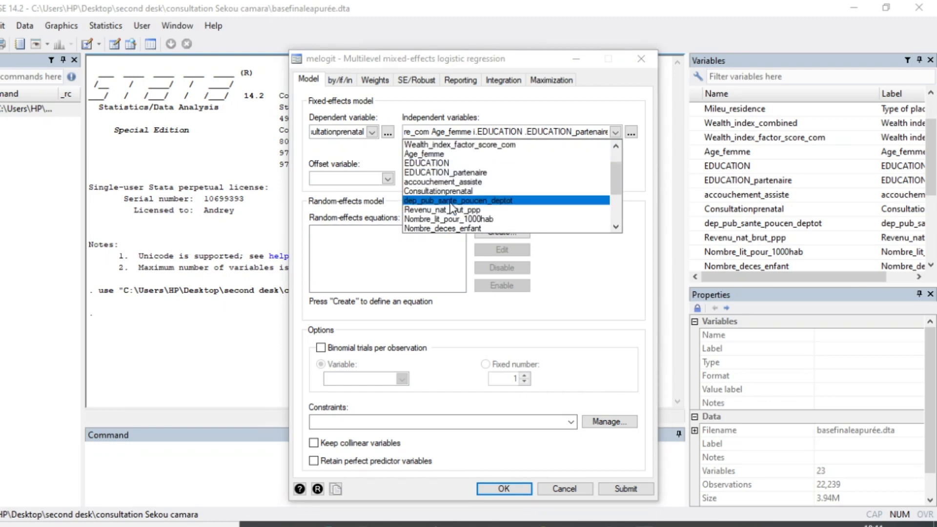
{"action": "left_click", "coordinate": [451, 201]}
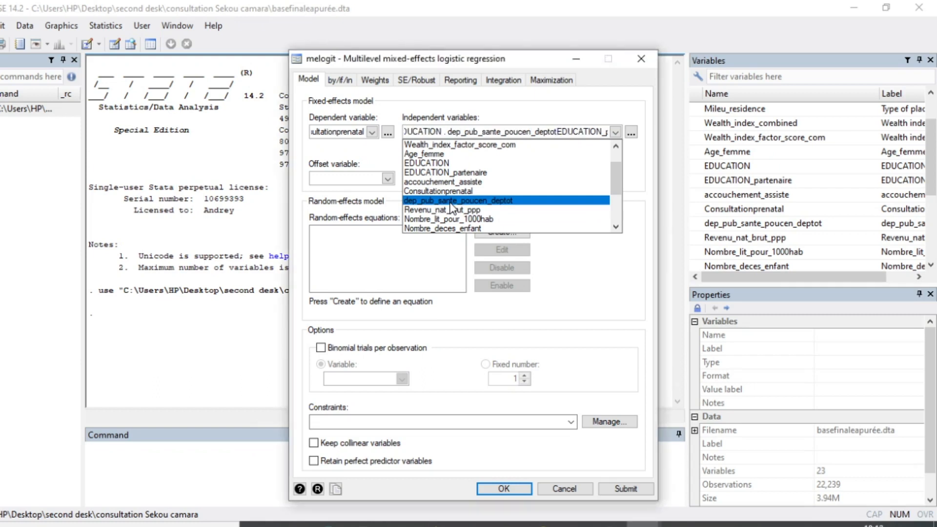
{"action": "left_click", "coordinate": [451, 211]}
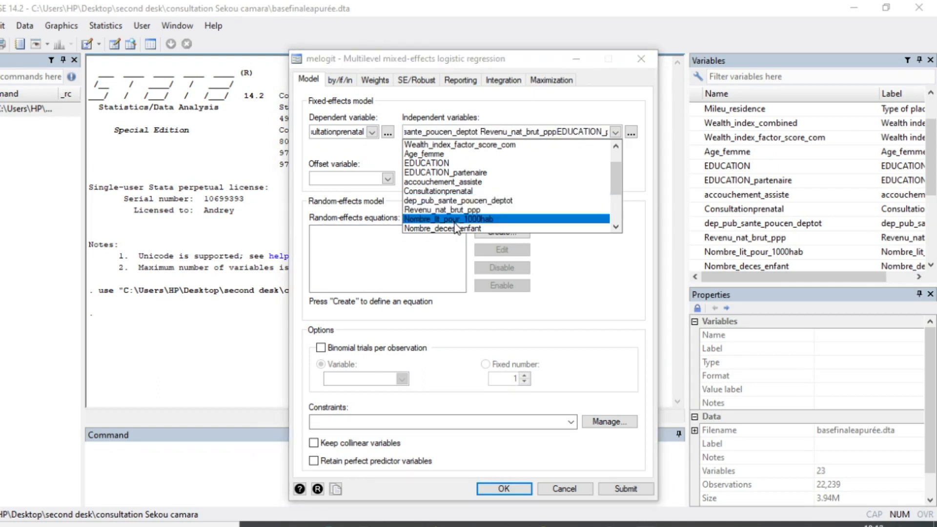
{"action": "left_click", "coordinate": [461, 221]}
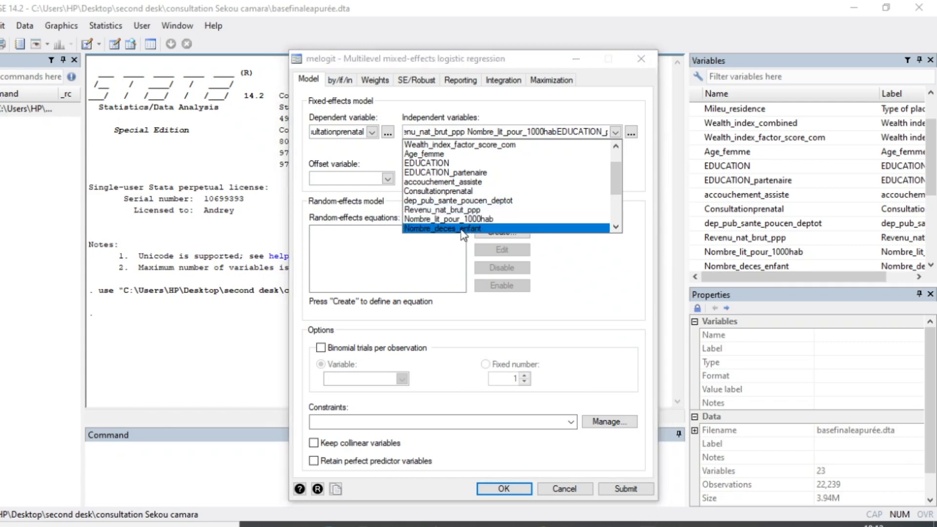
Step: Add Out_of_pocket_expenditure_pource and Infirmiere_et_sagefemme_1000hab to the independent variables, and separate the education entry with a space
{"action": "scroll", "coordinate": [585, 211], "scroll_direction": "down", "scroll_amount": 3}
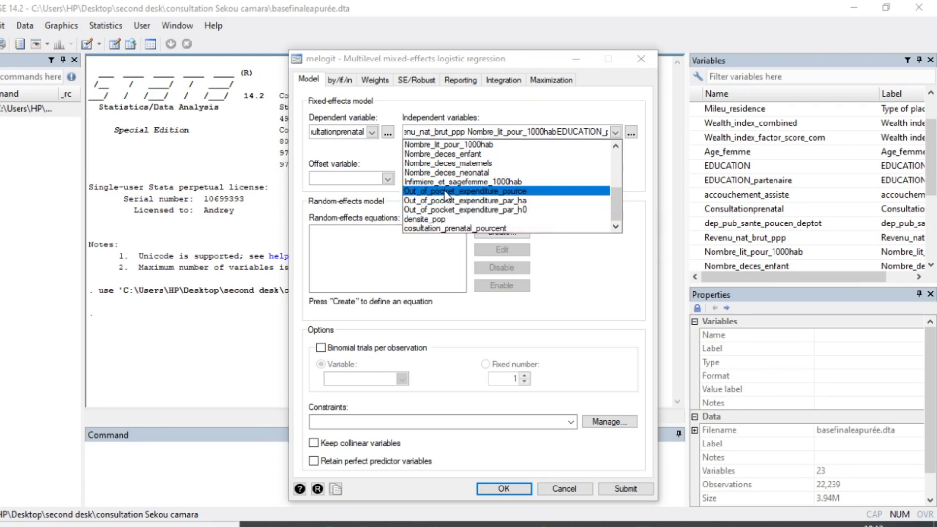
{"action": "left_click", "coordinate": [477, 194]}
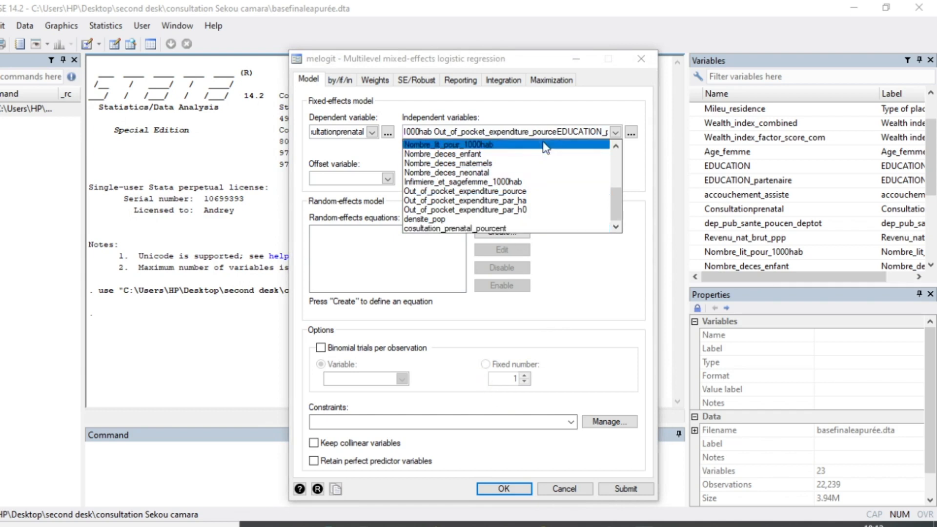
{"action": "left_click", "coordinate": [556, 133]}
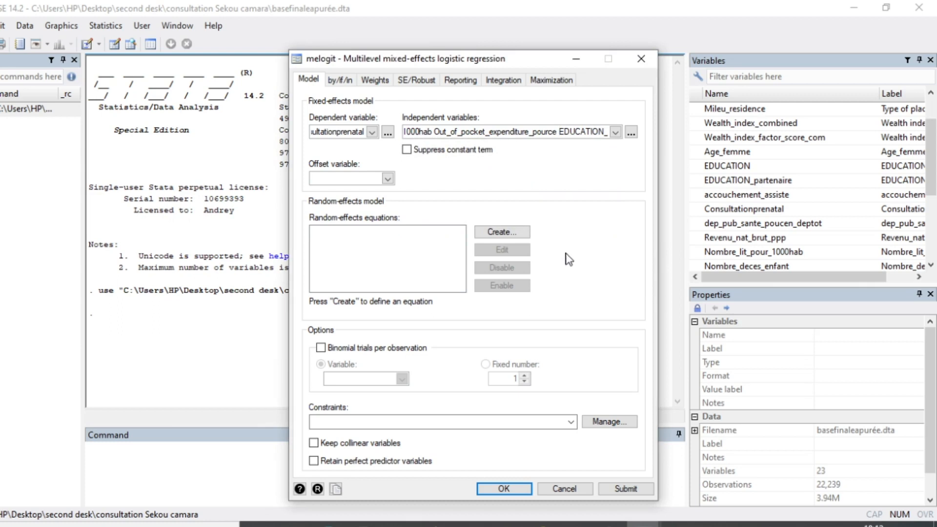
{"action": "left_click_drag", "start_coordinate": [560, 133], "coordinate": [405, 136]}
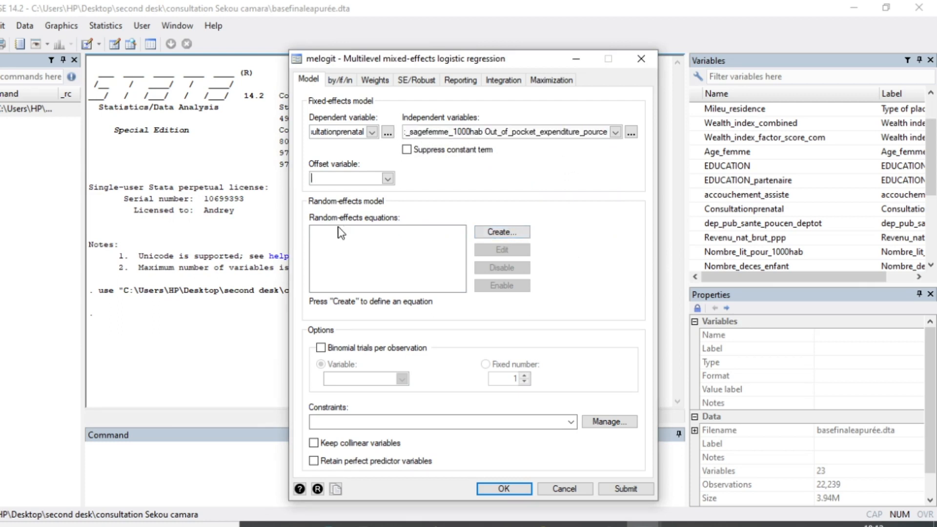
Step: Create a random-effects equation with Pays as the level variable and the independent variance-covariance structure
{"action": "left_click", "coordinate": [503, 233]}
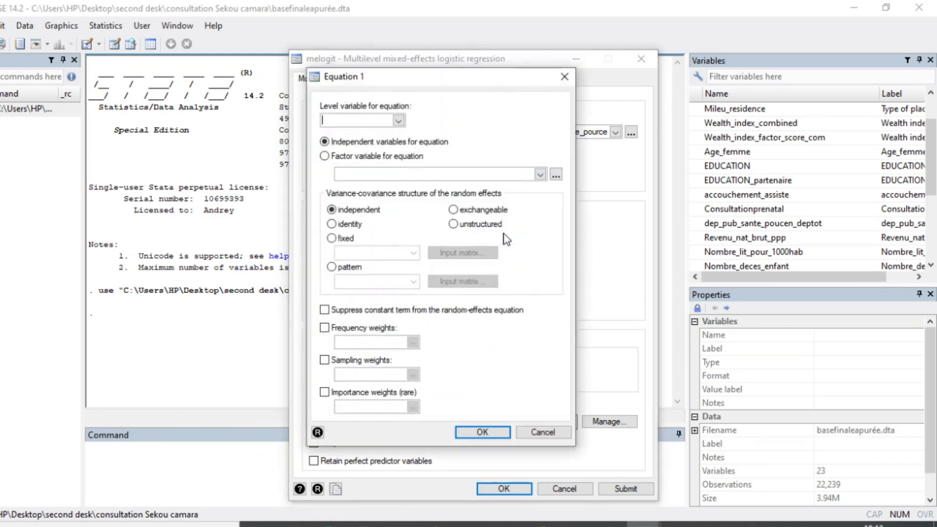
{"action": "left_click", "coordinate": [398, 120]}
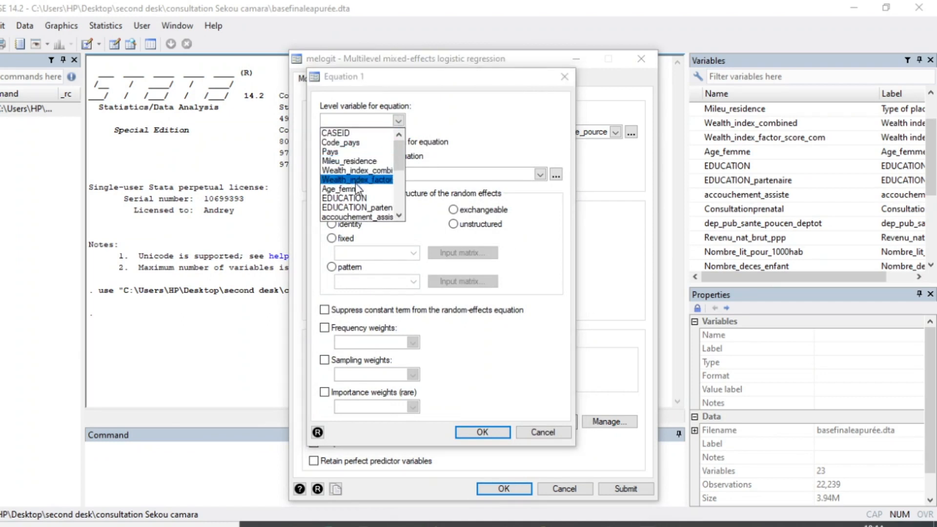
{"action": "left_click", "coordinate": [352, 153]}
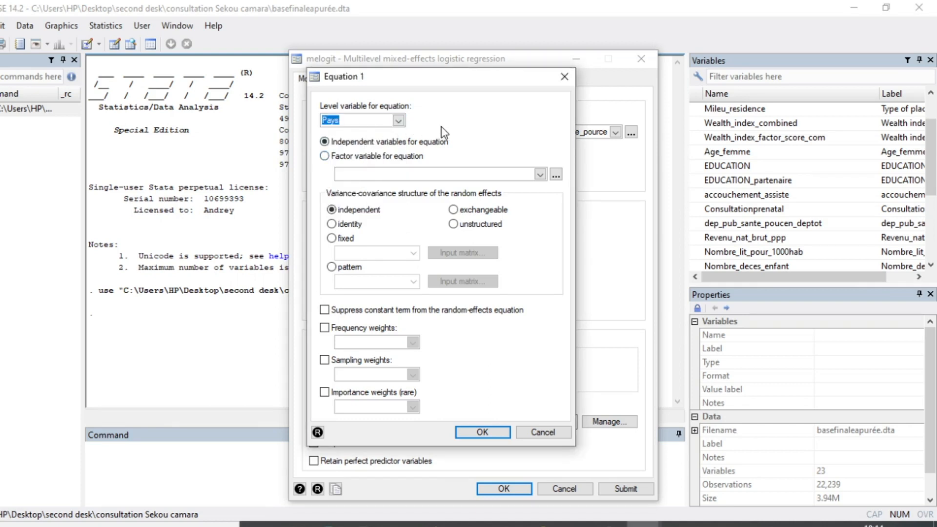
{"action": "left_click", "coordinate": [491, 435]}
Step: Fit the mixed-effects logistic regression and display its complete output to review the model summary and coefficient table
{"action": "left_click", "coordinate": [503, 488]}
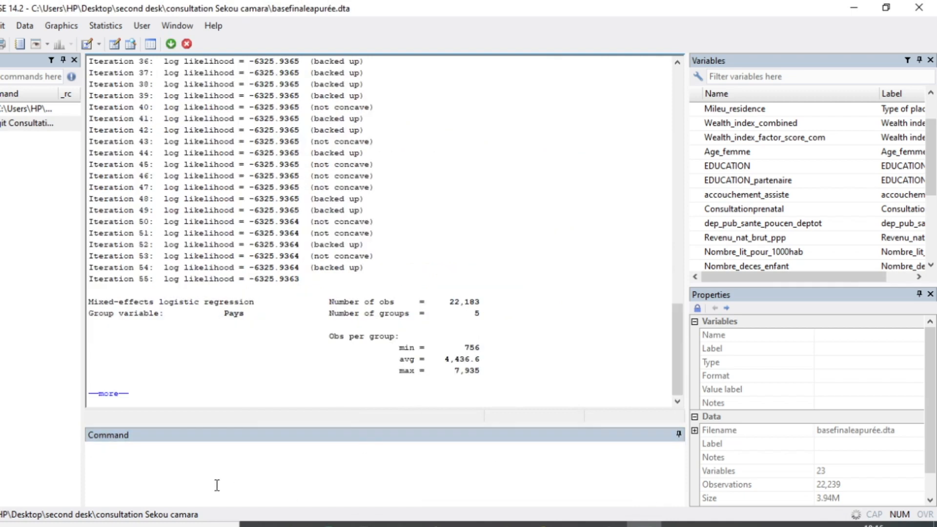
{"action": "left_click", "coordinate": [111, 394]}
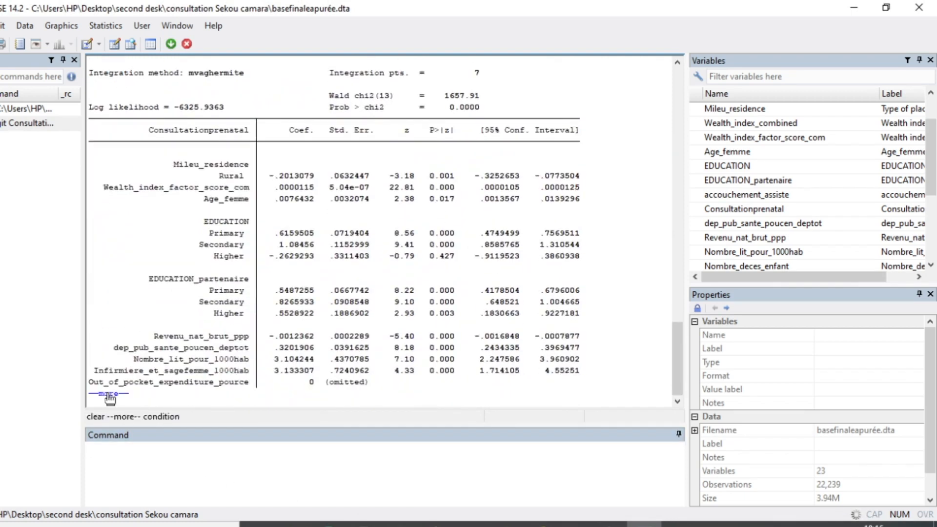
{"action": "left_click", "coordinate": [110, 394]}
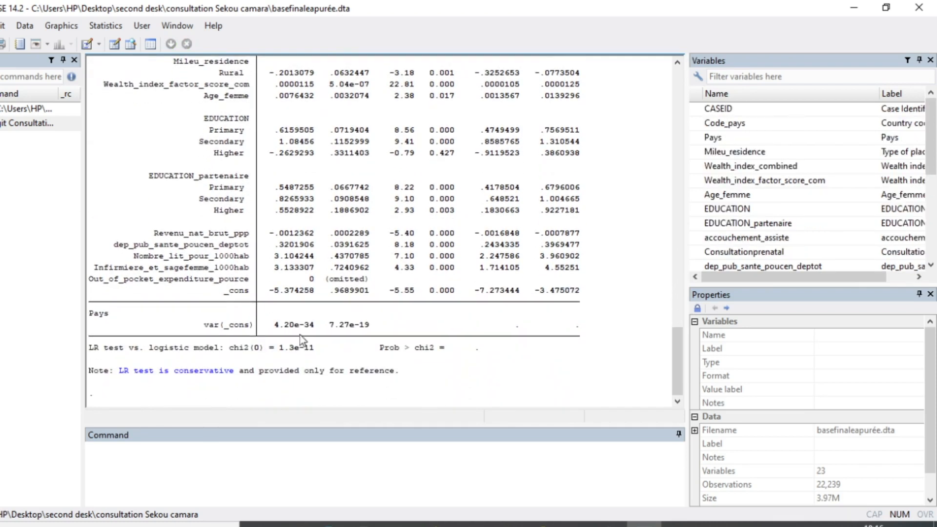
{"action": "scroll", "coordinate": [359, 361], "scroll_direction": "up", "scroll_amount": 2}
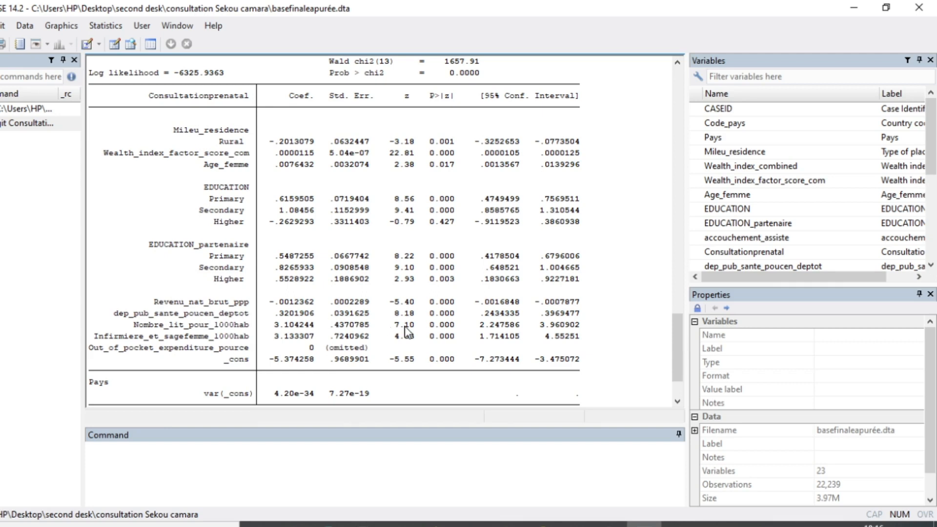
{"action": "scroll", "coordinate": [378, 308], "scroll_direction": "up", "scroll_amount": 5}
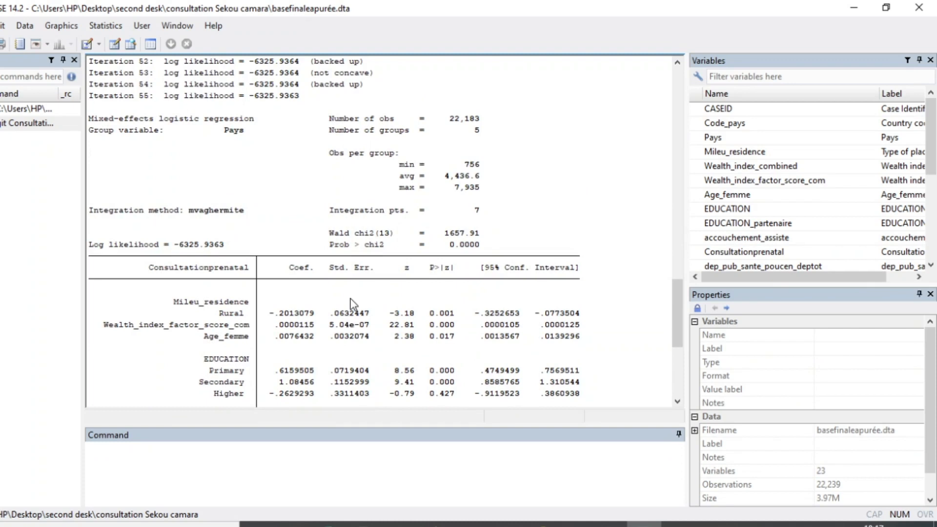
{"action": "scroll", "coordinate": [350, 299], "scroll_direction": "down", "scroll_amount": 6}
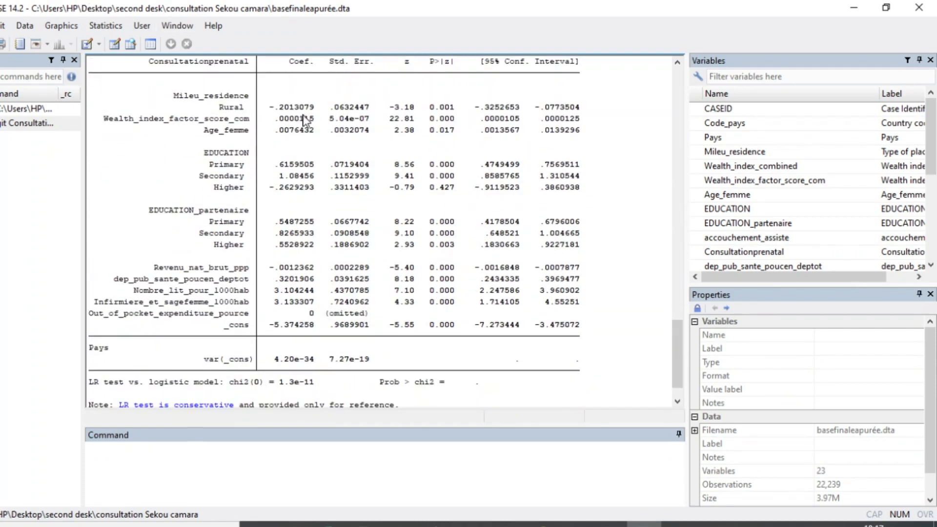
Step: Tabulate the frequencies of the EDUCATION variable with the tab command
{"action": "scroll", "coordinate": [304, 118], "scroll_direction": "up", "scroll_amount": 1}
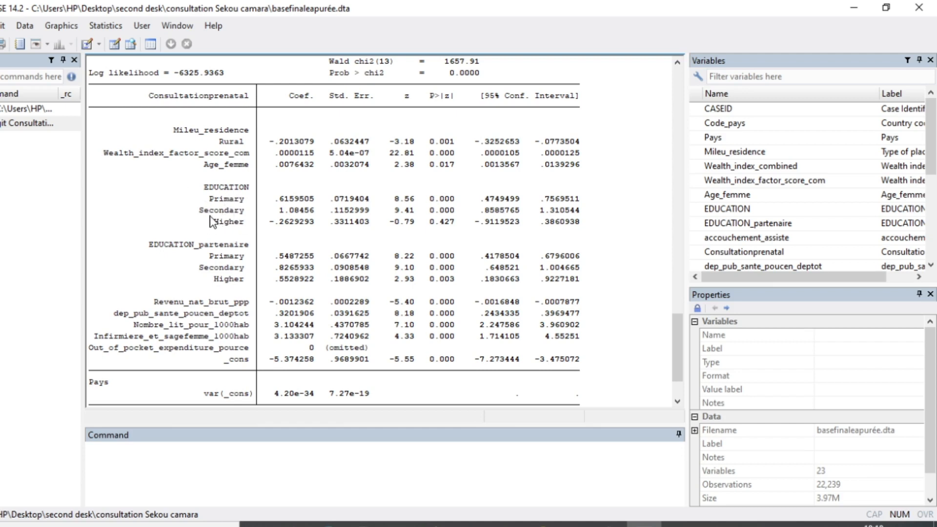
{"action": "left_click", "coordinate": [147, 458]}
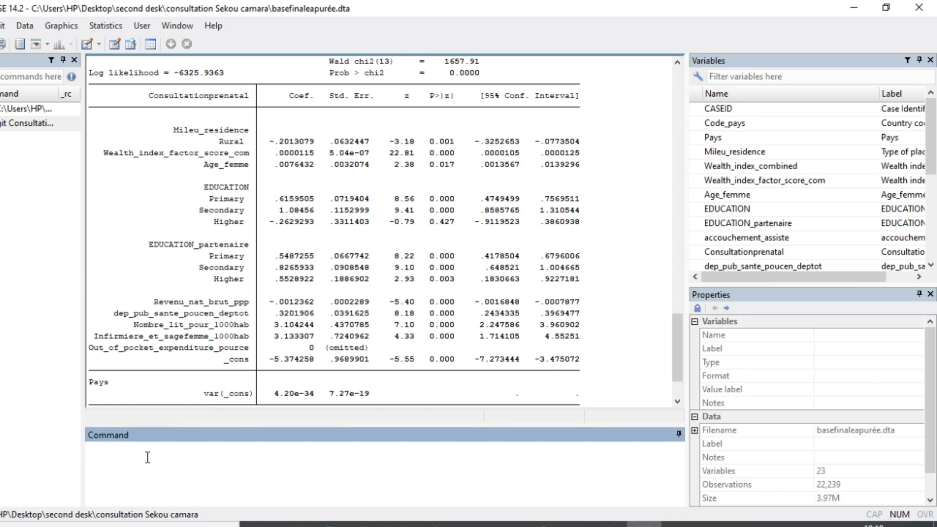
{"action": "type", "text": "tab("}
{"action": "double_click", "coordinate": [720, 211]}
{"action": "type", "text": ")"}
{"action": "key", "text": "Return"}
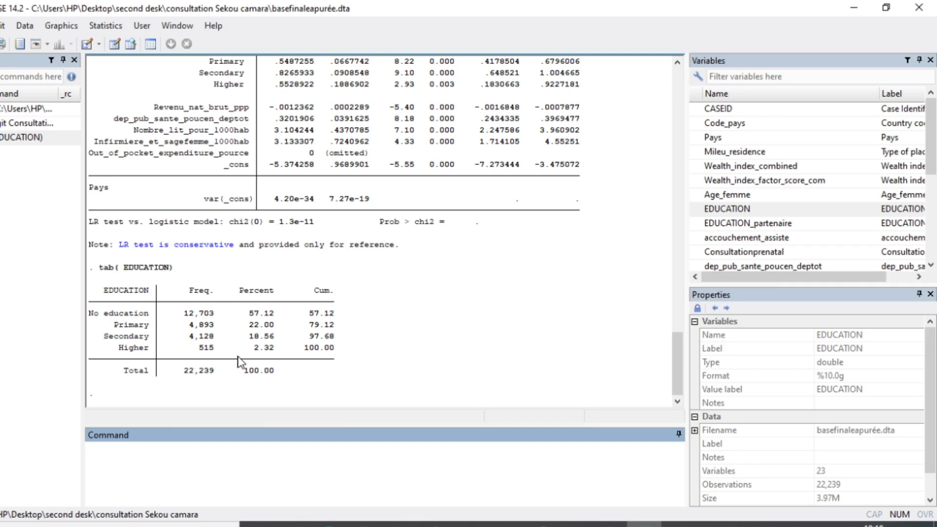
Step: Examine the regression output above the frequency table, comparing the coefficients, p-values, country-level predictors, model summary and Pays variance
{"action": "scroll", "coordinate": [241, 359], "scroll_direction": "up", "scroll_amount": 2}
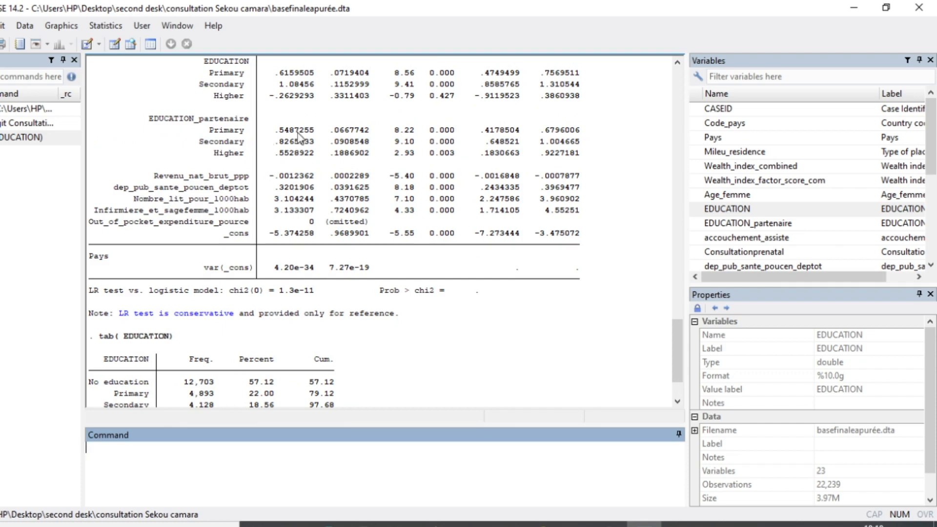
{"action": "scroll", "coordinate": [293, 161], "scroll_direction": "down", "scroll_amount": 1}
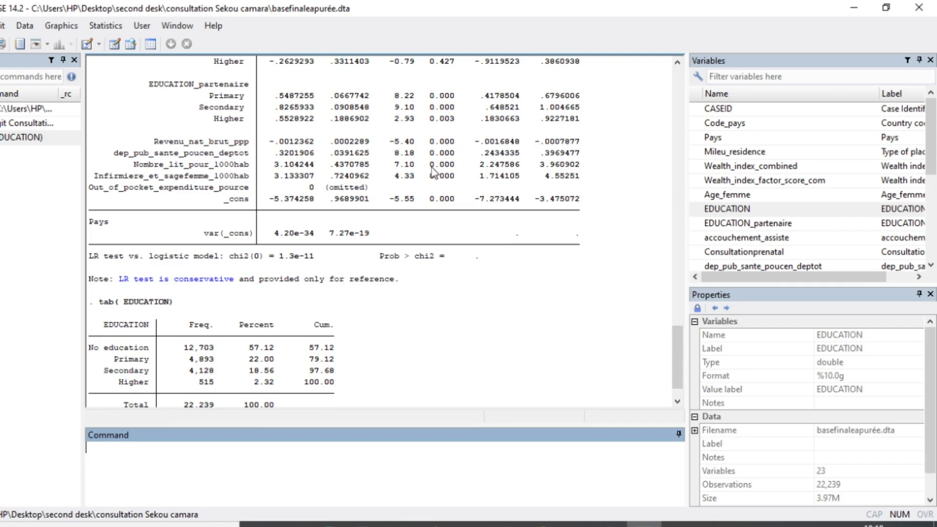
{"action": "scroll", "coordinate": [437, 176], "scroll_direction": "up", "scroll_amount": 4}
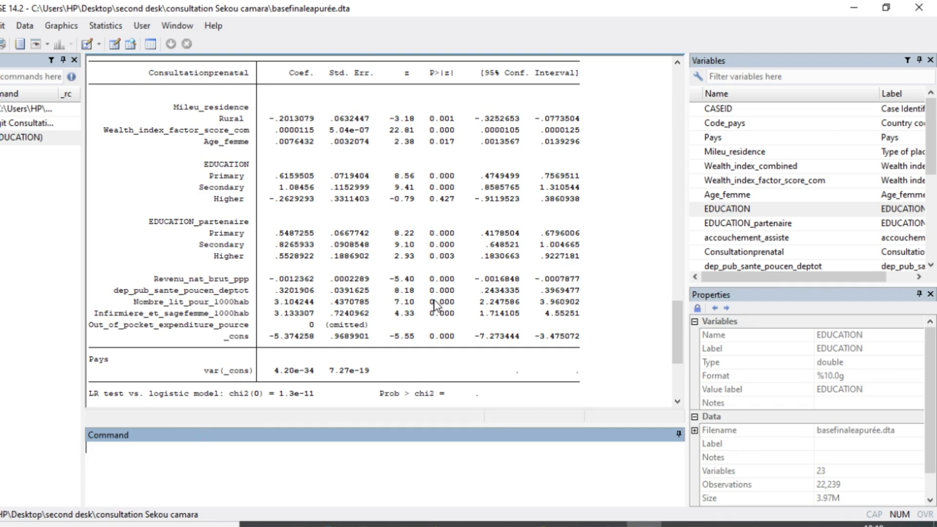
{"action": "scroll", "coordinate": [432, 304], "scroll_direction": "up", "scroll_amount": 2}
{"action": "scroll", "coordinate": [425, 296], "scroll_direction": "down", "scroll_amount": 1}
{"action": "scroll", "coordinate": [425, 293], "scroll_direction": "down", "scroll_amount": 2}
{"action": "scroll", "coordinate": [390, 296], "scroll_direction": "up", "scroll_amount": 7}
{"action": "scroll", "coordinate": [351, 297], "scroll_direction": "down", "scroll_amount": 5}
{"action": "scroll", "coordinate": [330, 298], "scroll_direction": "up", "scroll_amount": 3}
{"action": "scroll", "coordinate": [327, 295], "scroll_direction": "up", "scroll_amount": 2}
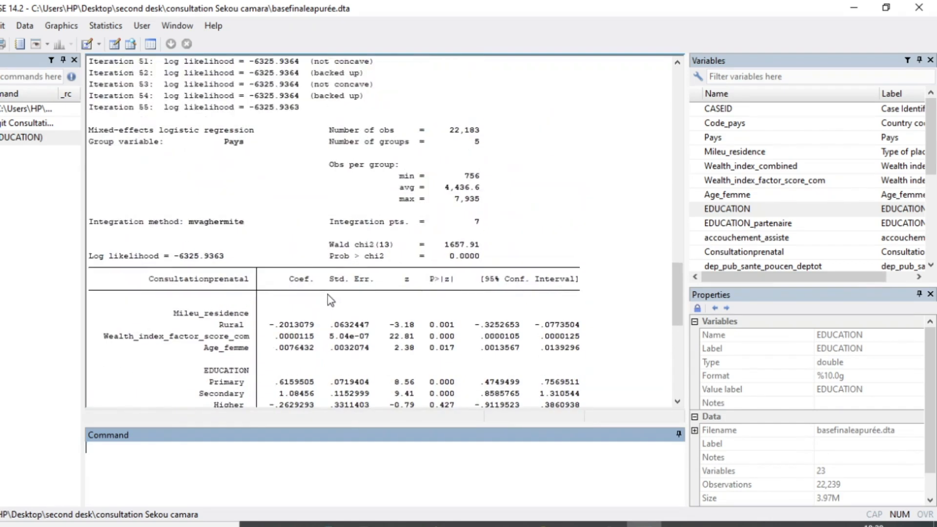
{"action": "scroll", "coordinate": [342, 291], "scroll_direction": "down", "scroll_amount": 3}
{"action": "scroll", "coordinate": [344, 290], "scroll_direction": "down", "scroll_amount": 2}
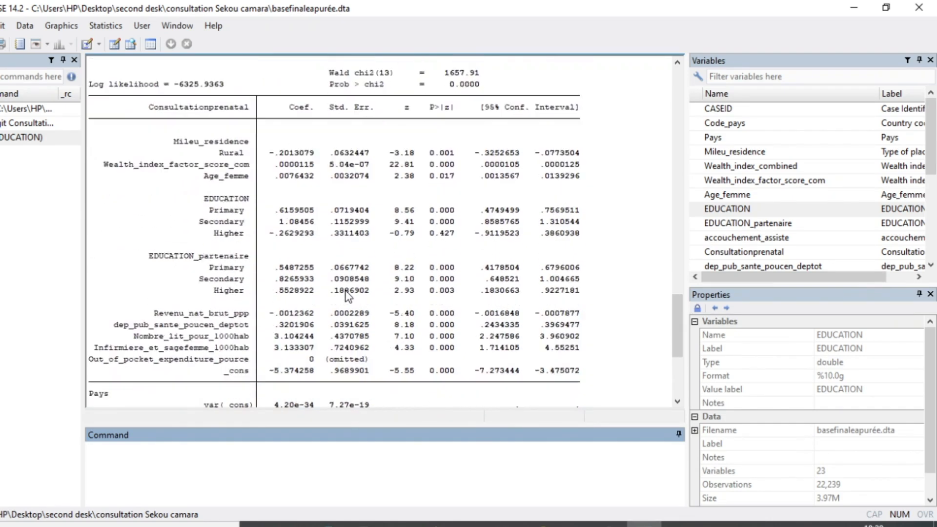